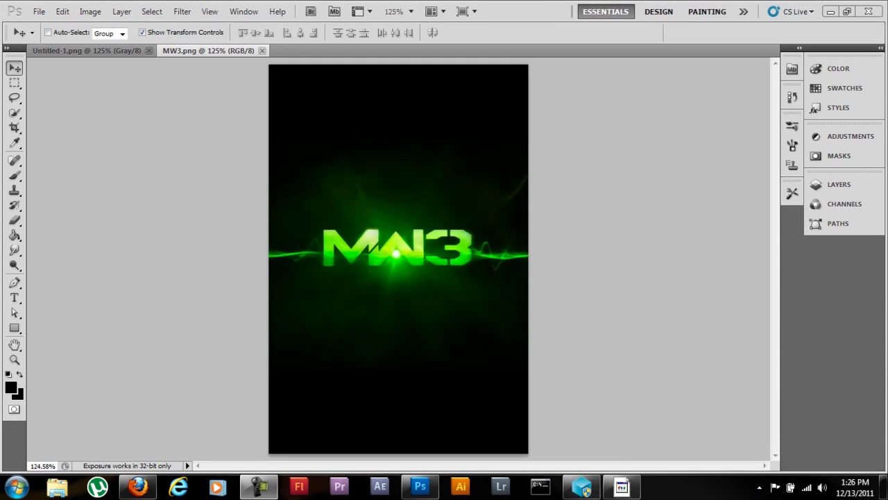
- Move the redsn0w window aside and check MW3.png's Image Size, showing 320×480 pixels
click(622, 486)
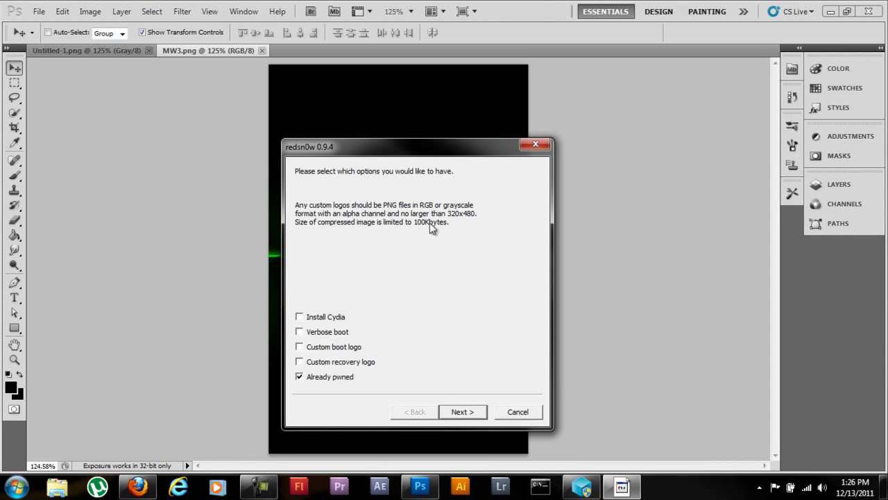
drag(432, 147, 887, 147)
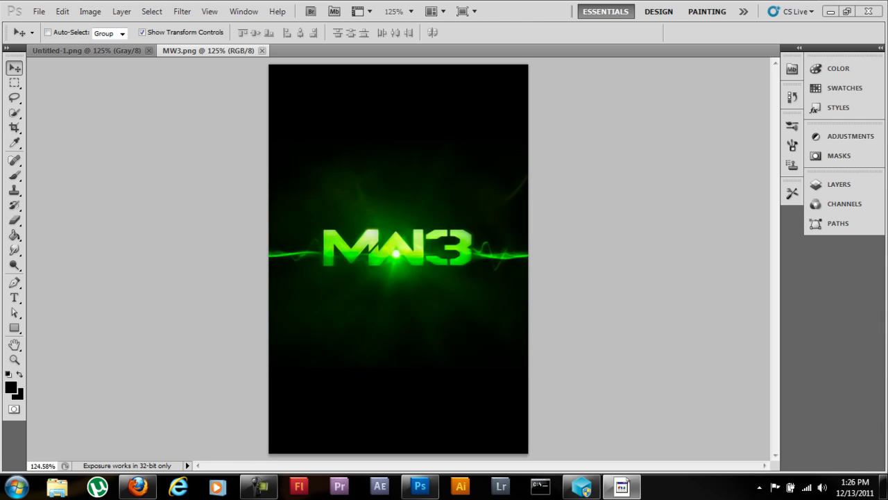
click(125, 51)
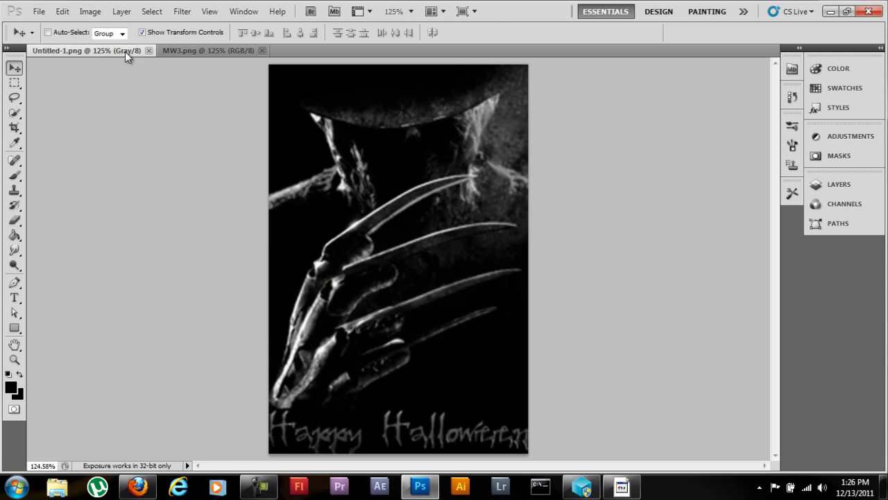
click(204, 52)
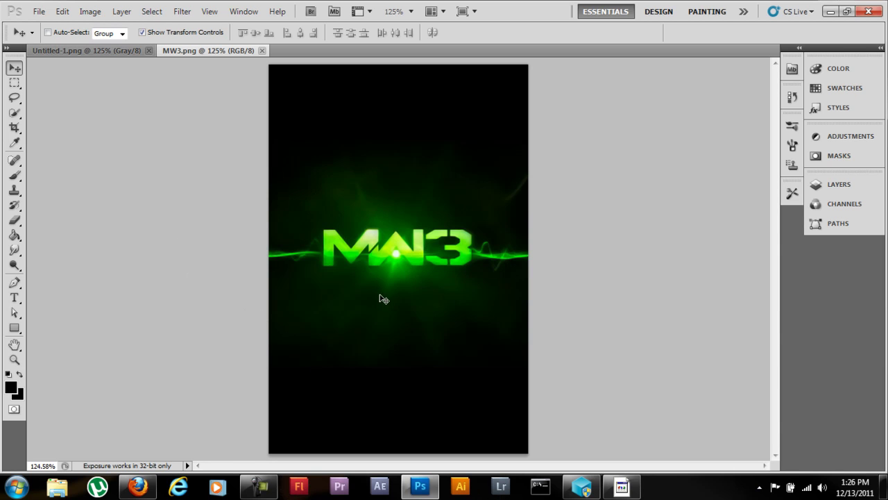
click(99, 13)
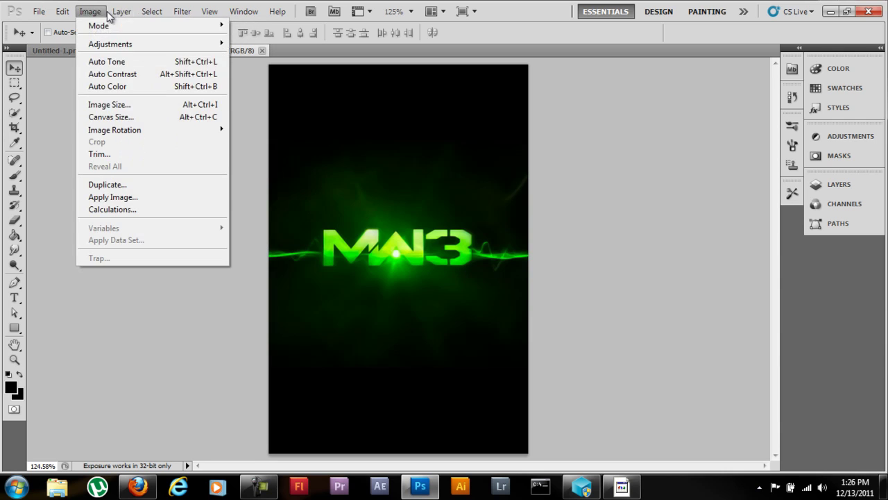
click(104, 104)
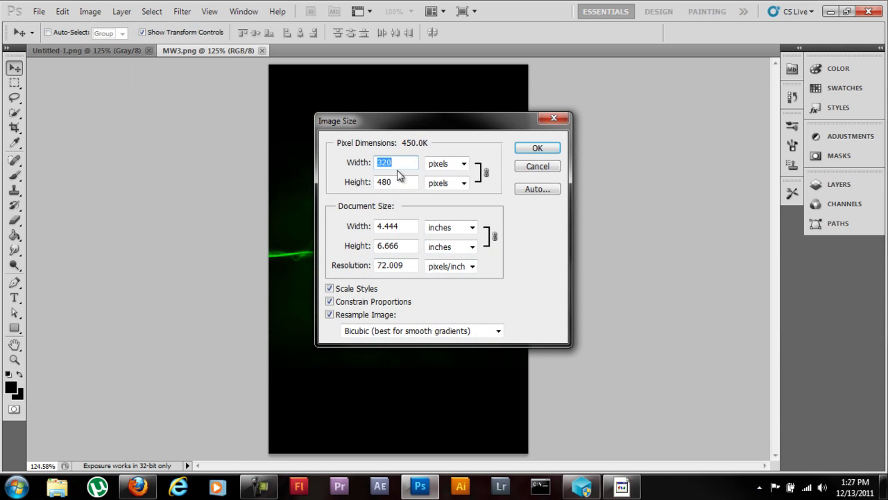
- Close Image Size and open a1400by1050.jpg from the LINUX folder
click(549, 121)
click(39, 11)
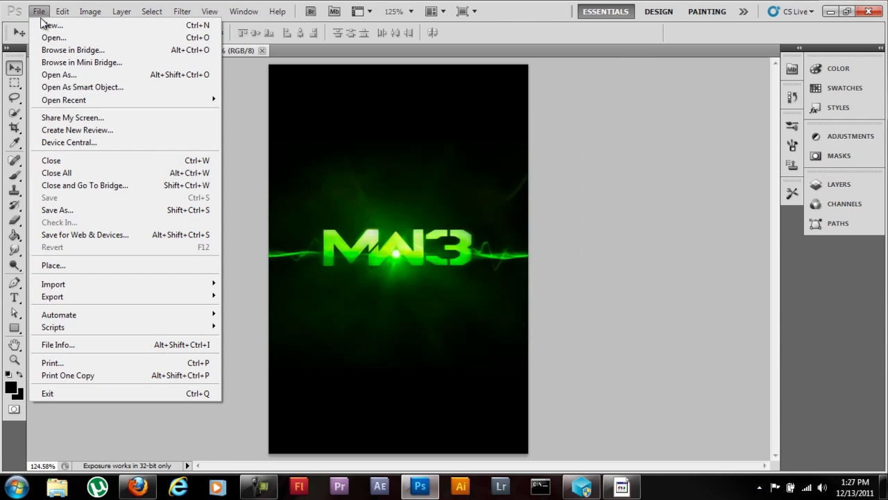
click(53, 39)
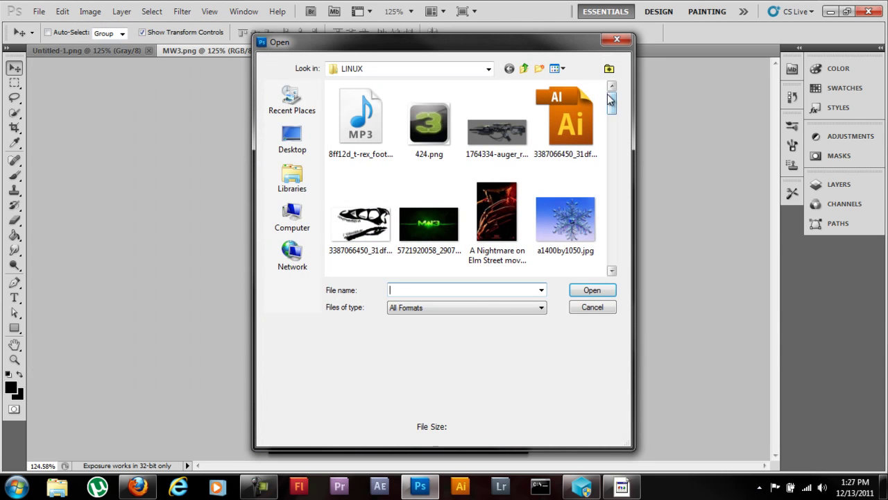
click(583, 200)
click(596, 290)
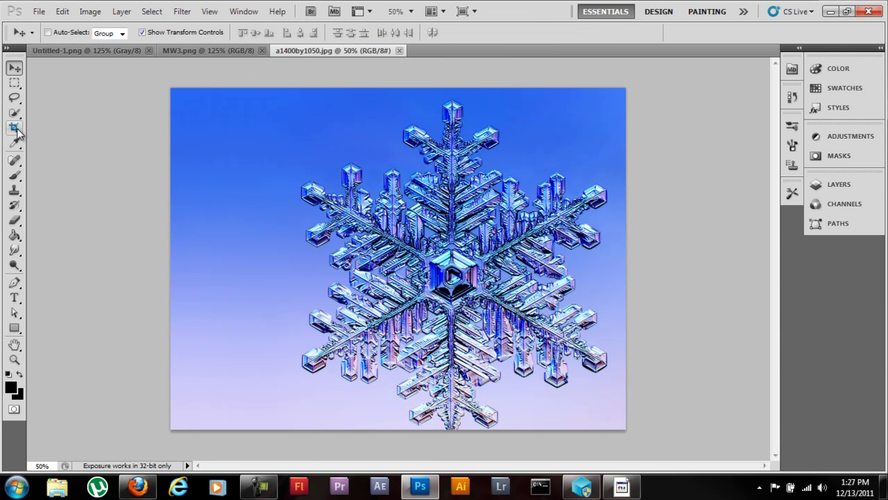
click(15, 128)
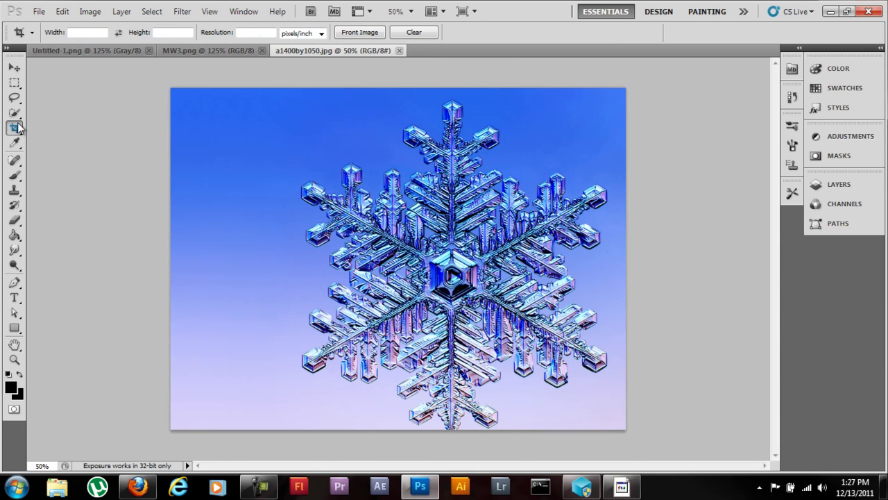
click(15, 67)
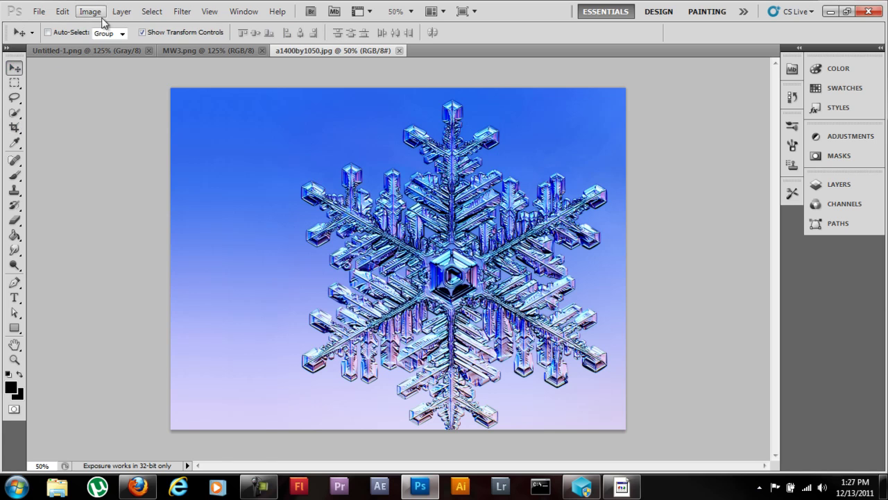
click(121, 12)
click(97, 104)
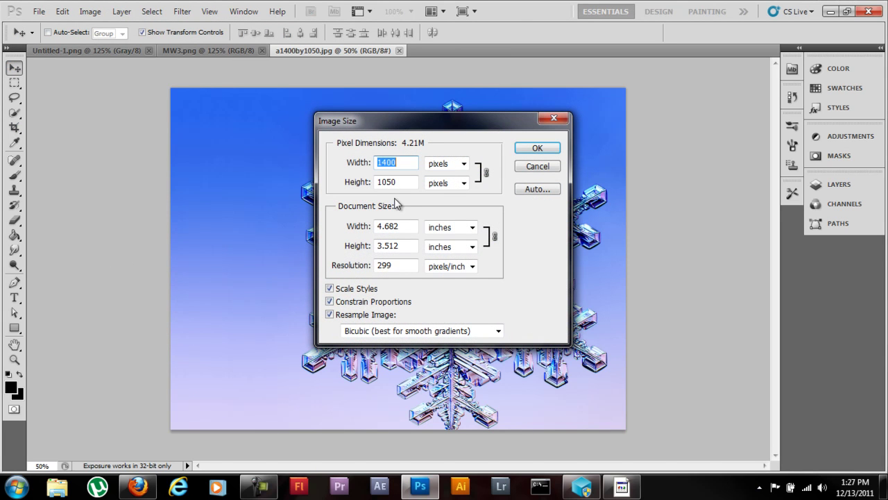
text(320)
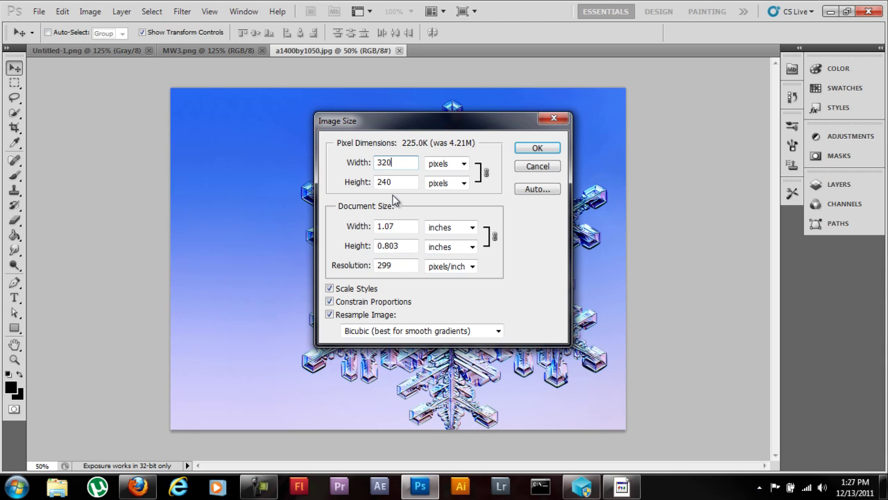
click(389, 183)
click(564, 120)
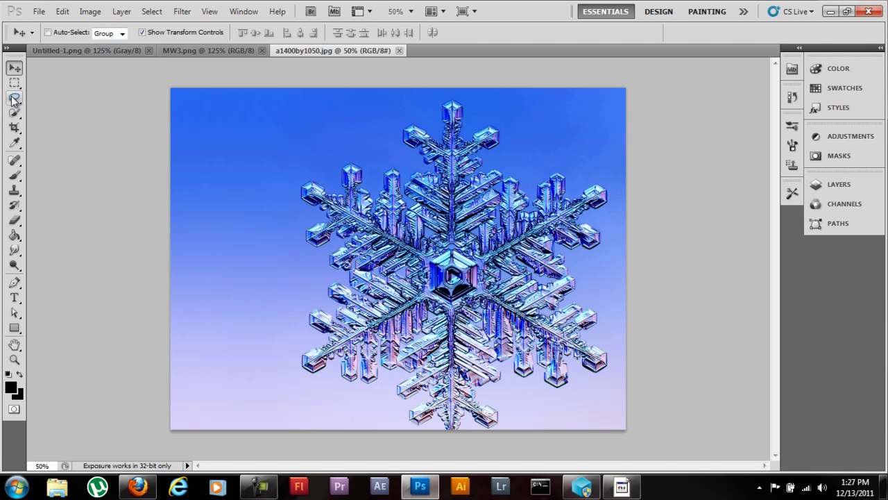
- Crop the snowflake photo to a tall portrait box centred on the flake and commit
click(14, 127)
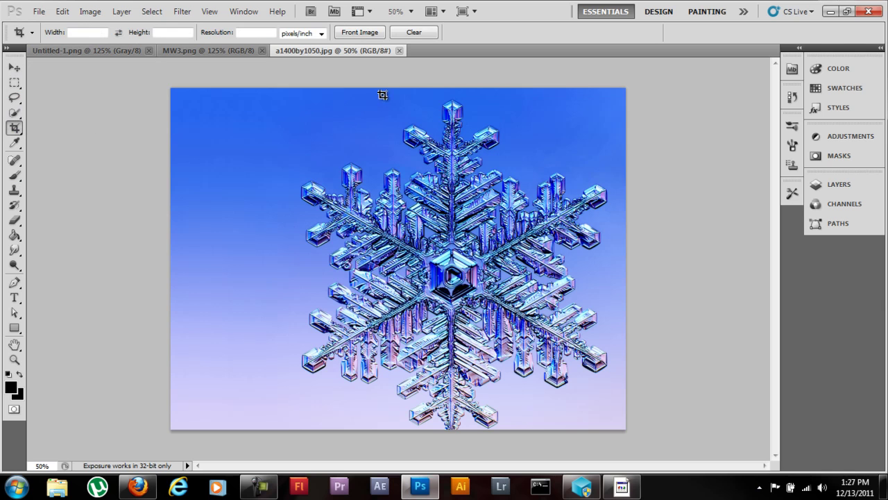
drag(530, 89, 300, 437)
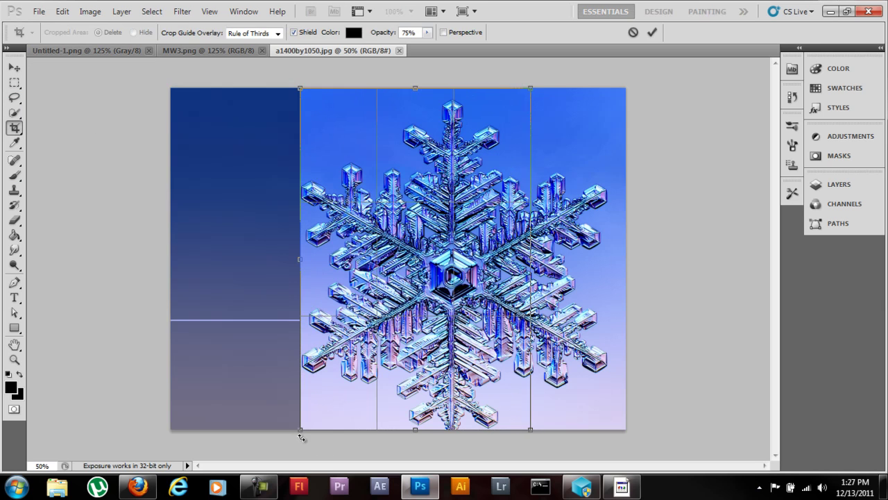
key(Return)
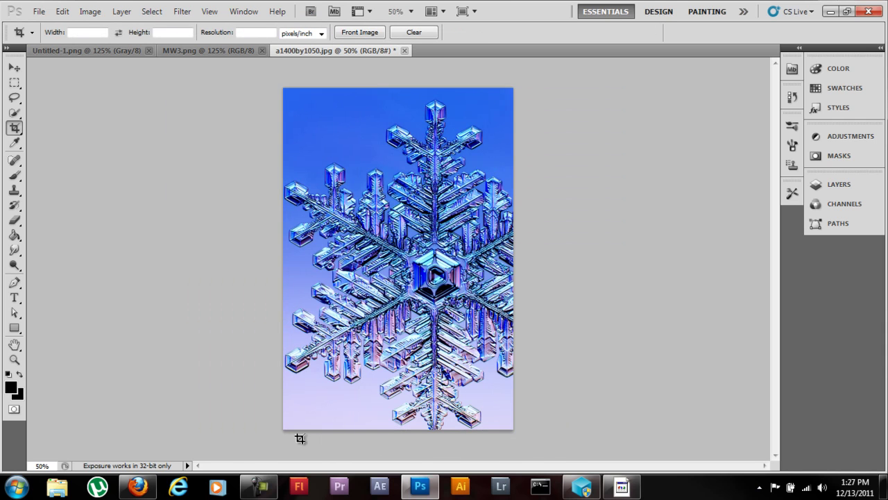
- Resize the image to 320×480 pixels with Constrain Proportions off, then fit to screen
click(91, 12)
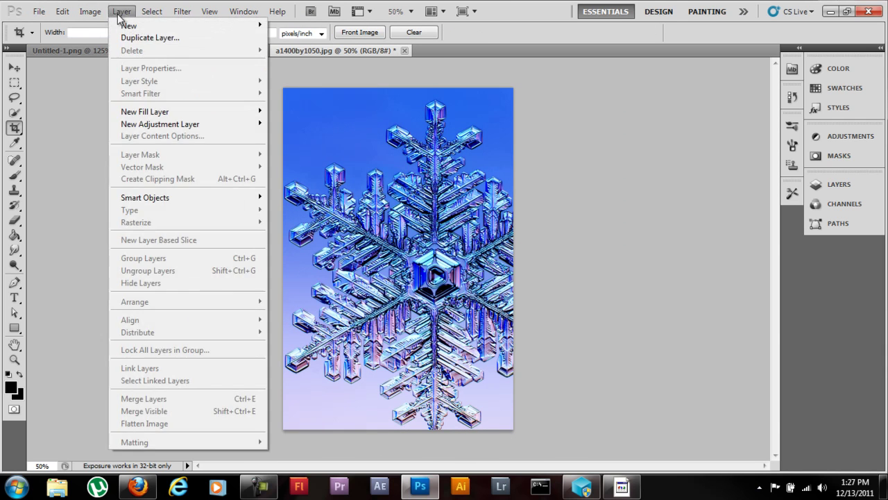
click(109, 104)
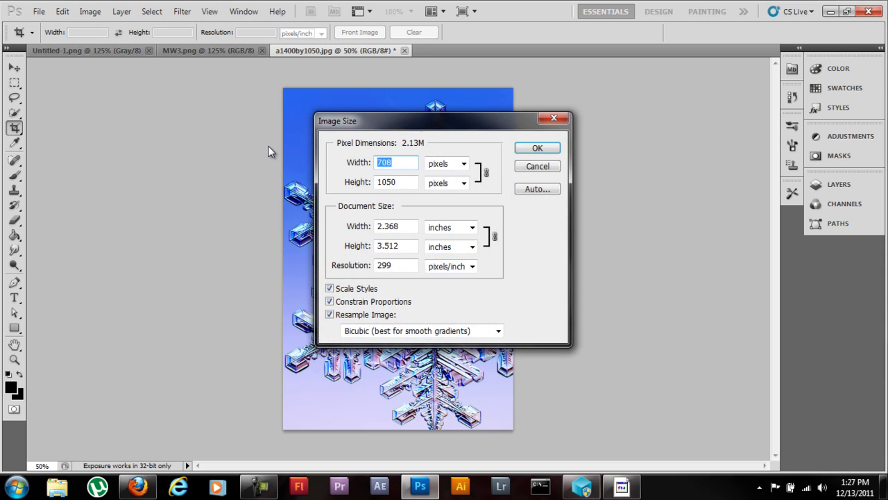
text(320)
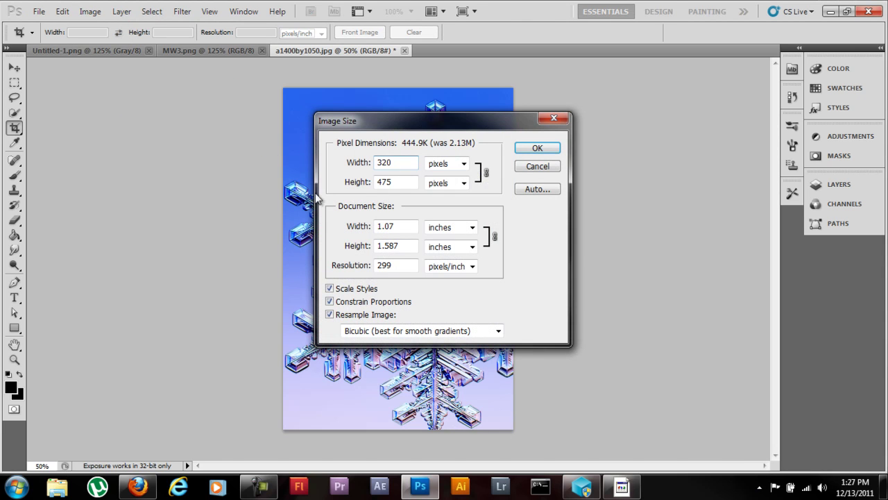
click(338, 302)
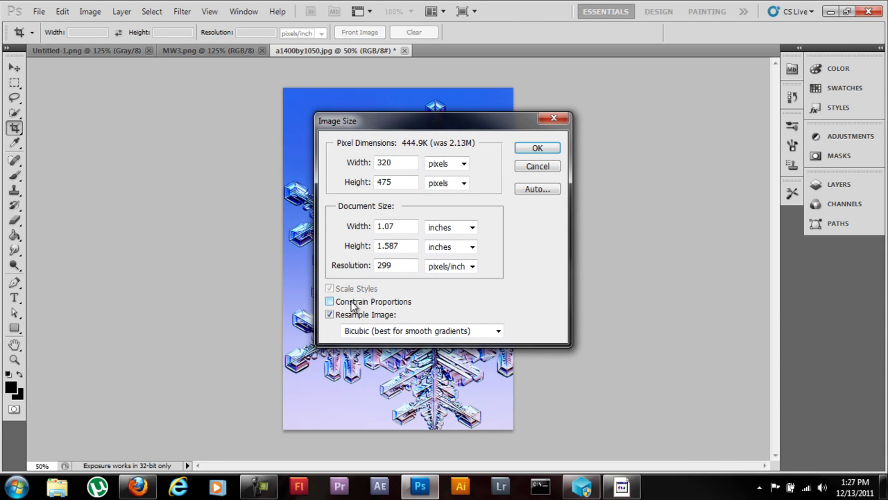
drag(397, 182, 383, 183)
text(80)
click(537, 150)
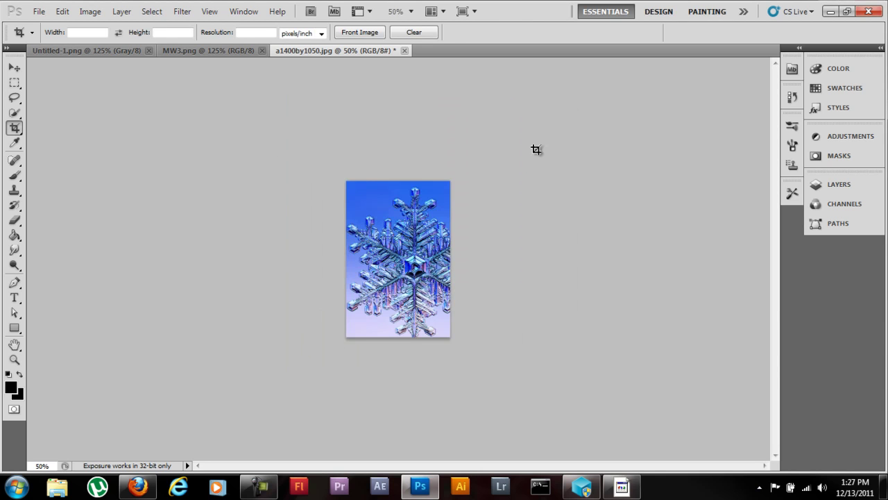
key(ctrl+0)
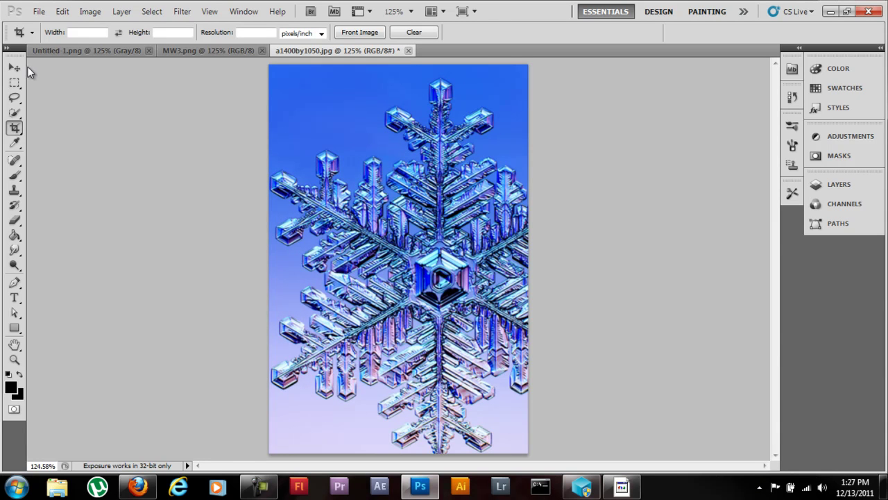
- Switch to the Move tool and convert the locked Background layer into Layer 0
click(14, 68)
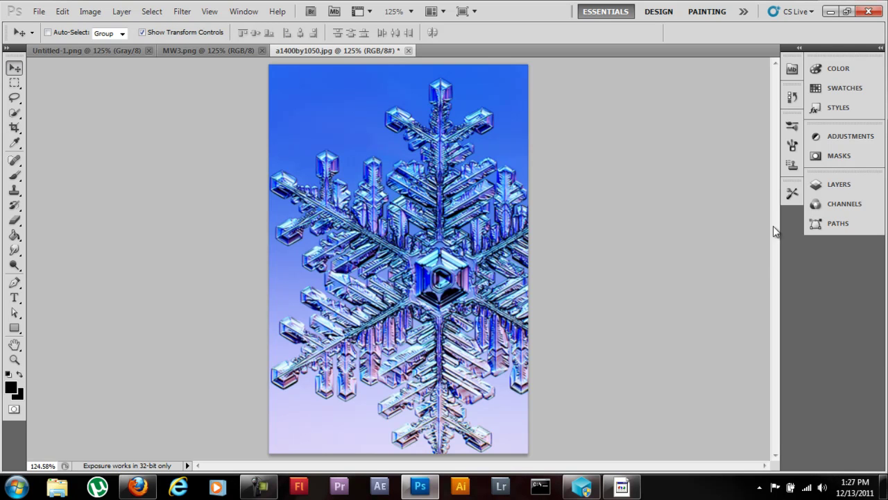
click(822, 182)
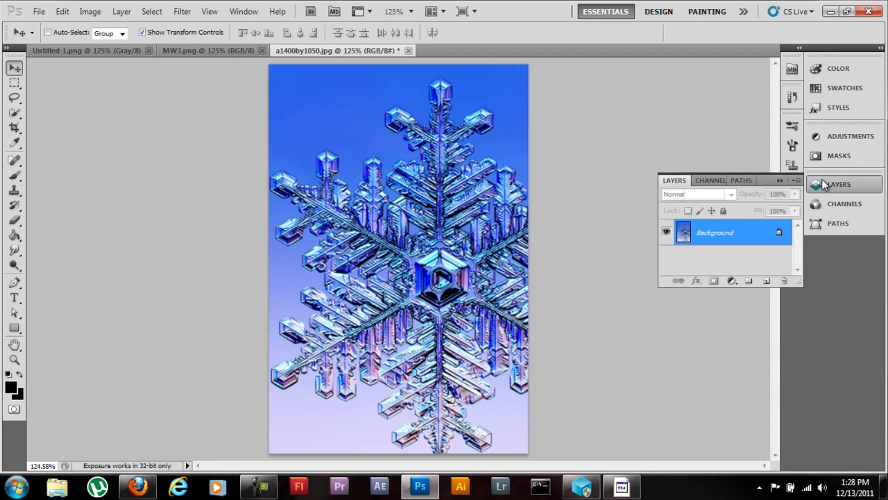
double_click(781, 231)
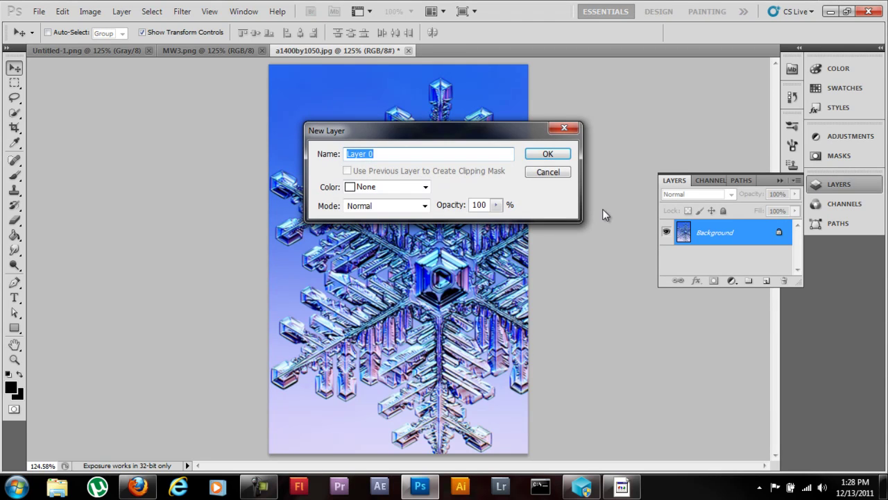
click(547, 154)
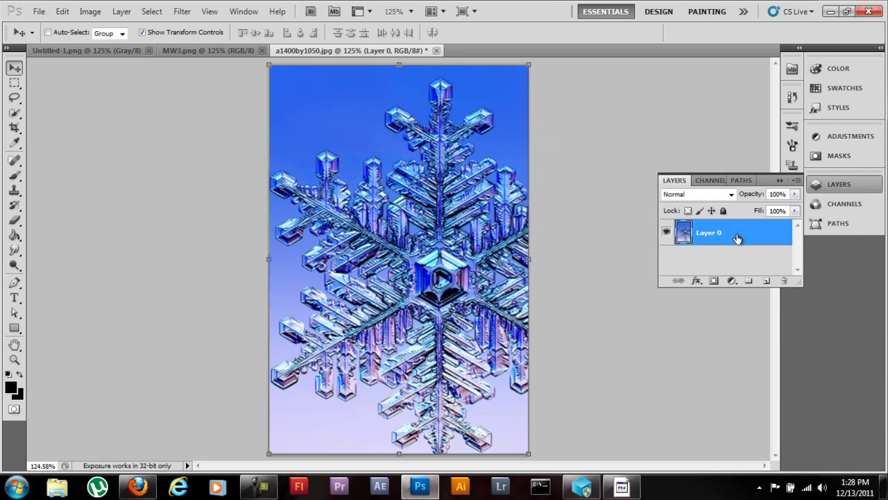
- Add a default Black & White adjustment layer and collapse the Adjustments panel
click(734, 281)
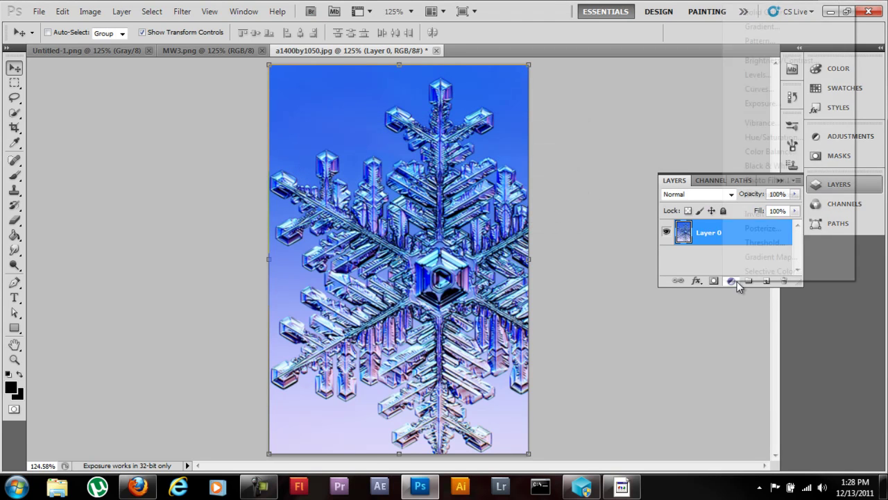
click(776, 167)
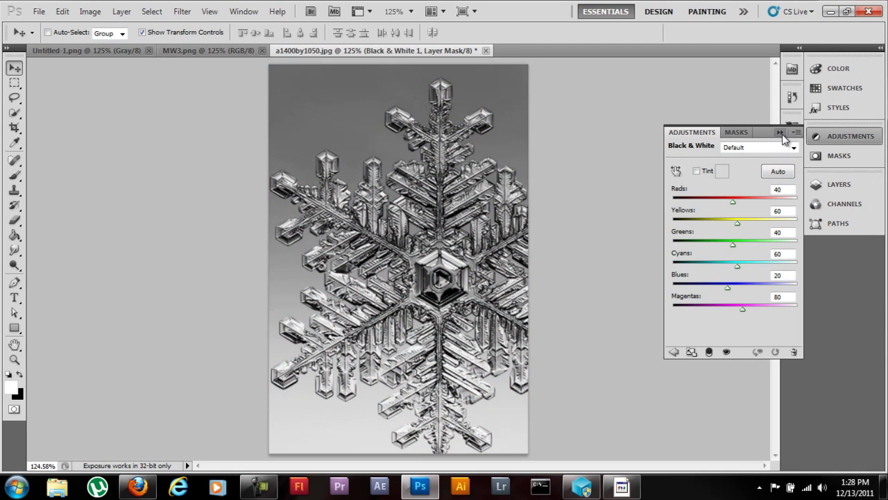
click(780, 133)
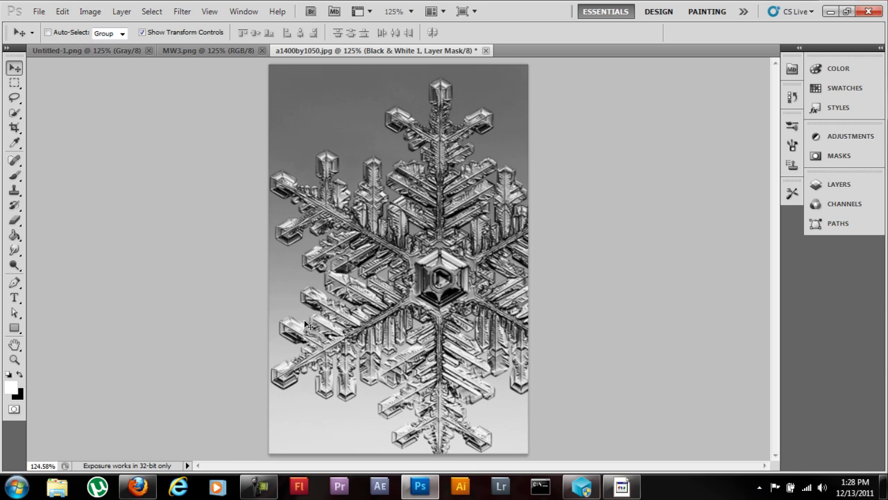
- Confirm in Image Size that the snowflake image is 320×480 pixels
click(90, 11)
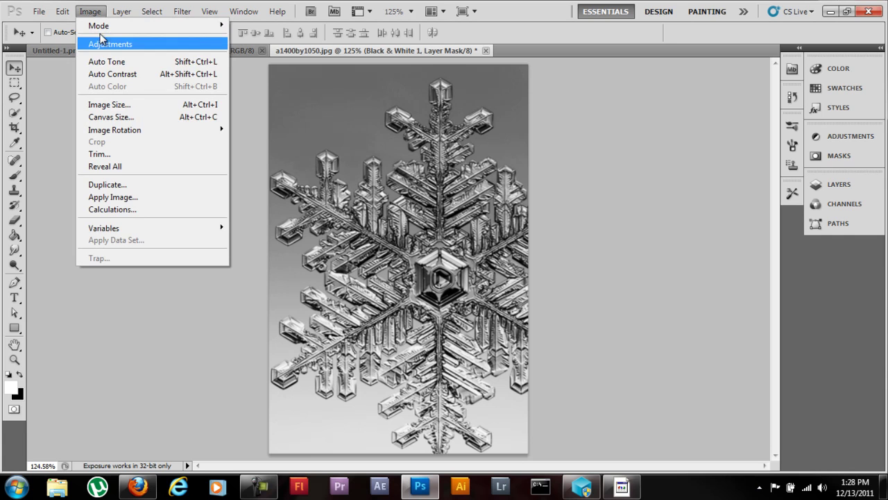
click(114, 104)
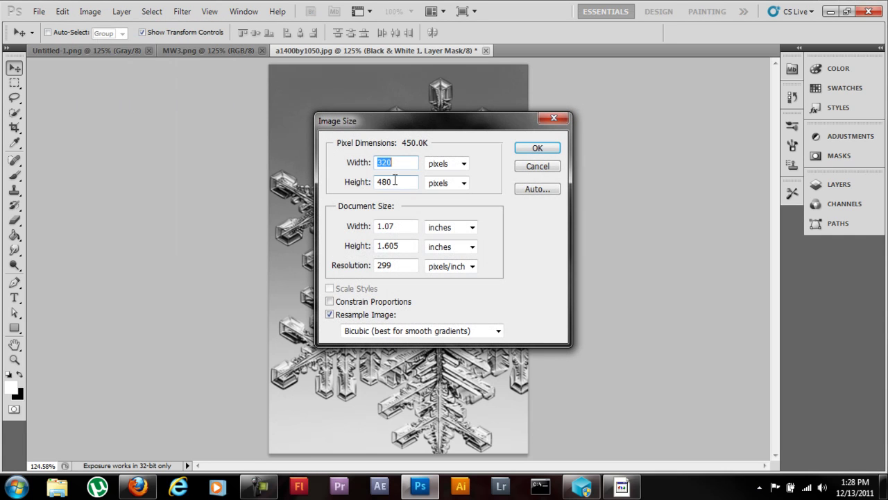
click(554, 118)
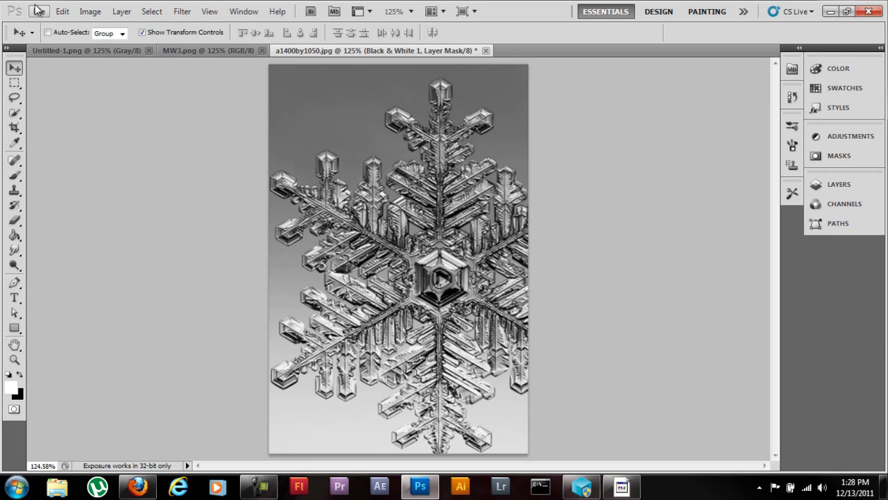
- Save as a1400by1050.png in PNG format, then close the document without saving the JPG
click(39, 11)
click(82, 216)
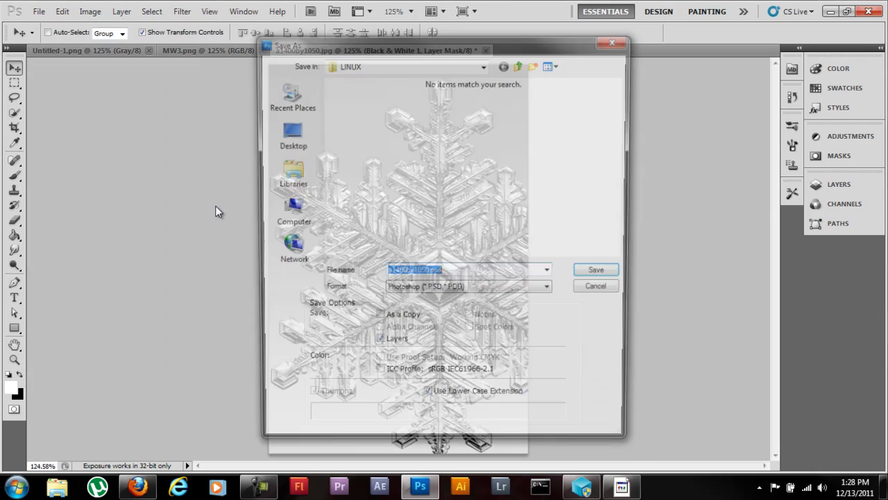
click(447, 291)
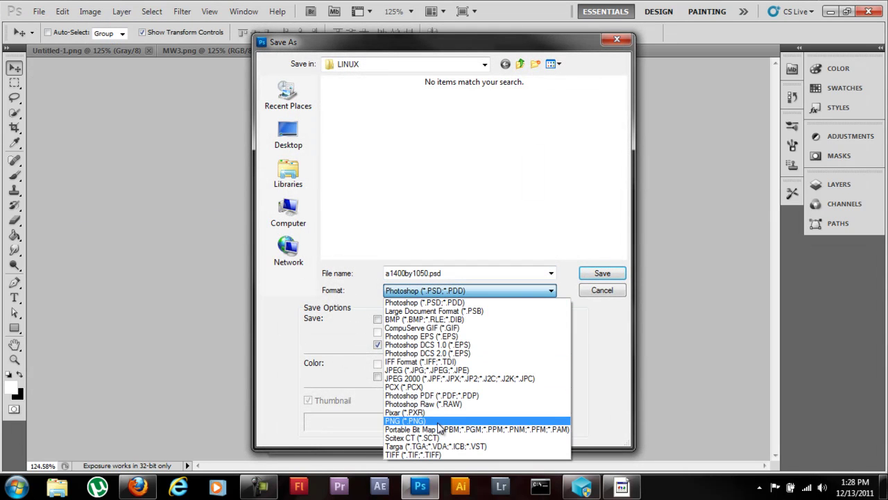
click(438, 415)
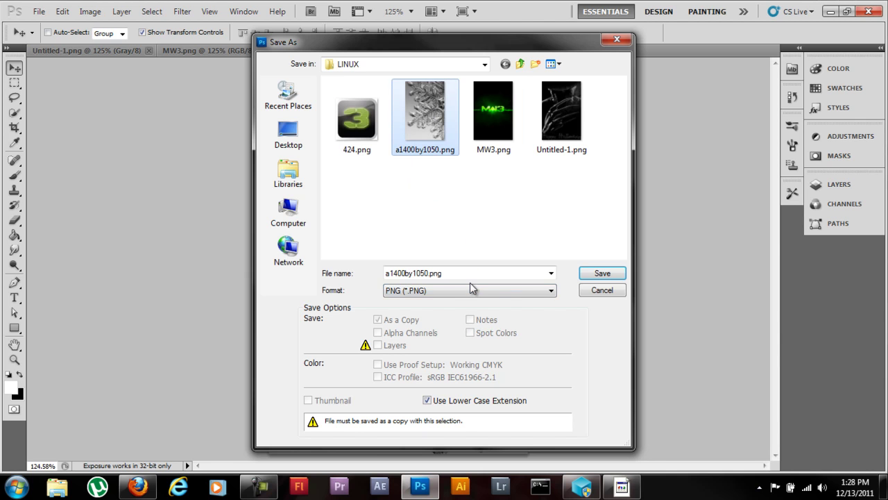
click(601, 291)
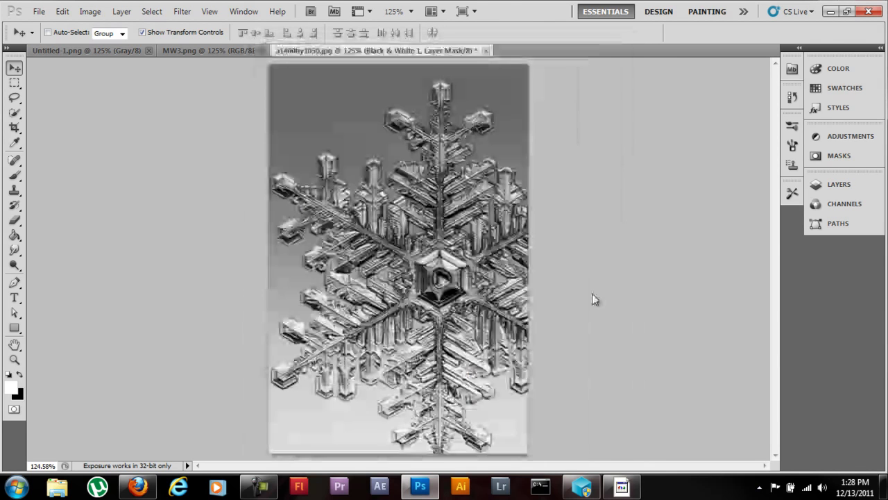
click(486, 50)
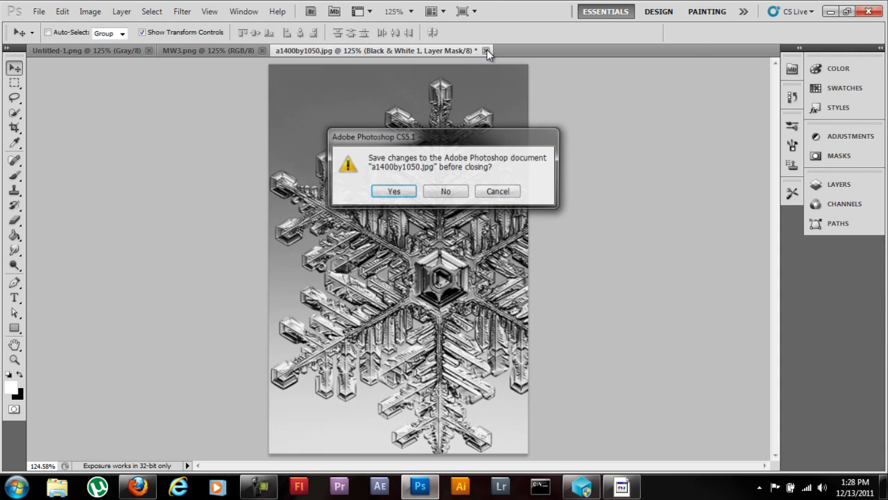
click(447, 190)
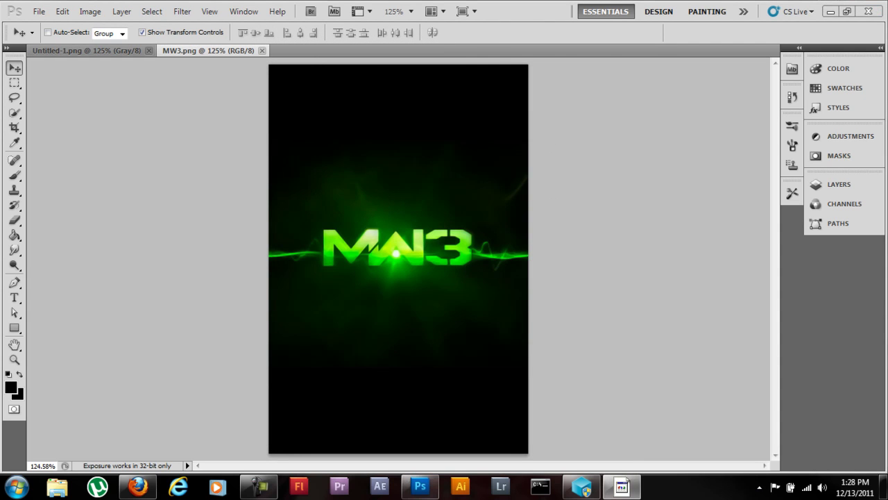
- Center the redsn0w window and enable Custom boot logo with MW3.png
mouse_move(639, 91)
mouse_down()
mouse_move(479, 92)
mouse_move(450, 82)
mouse_up()
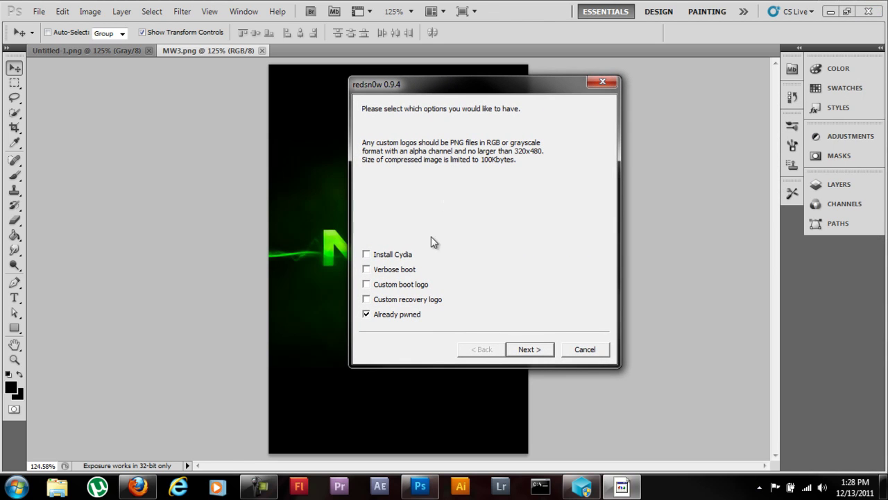
click(408, 284)
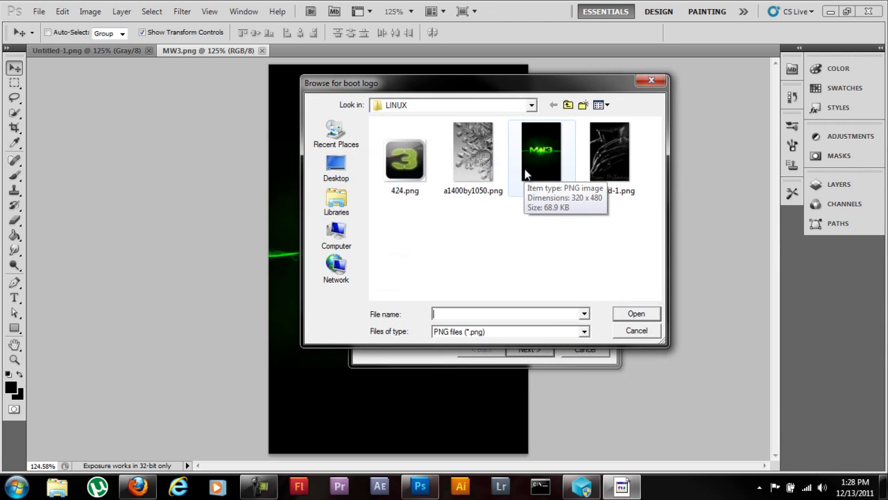
click(543, 159)
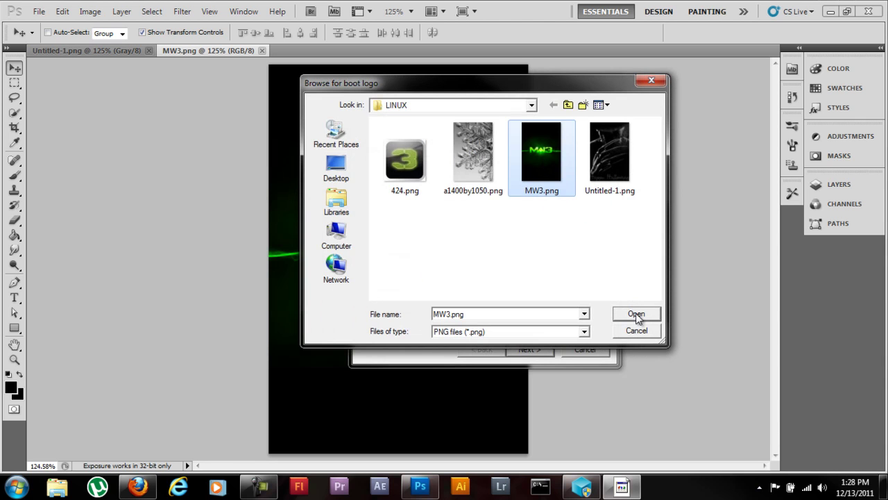
click(637, 314)
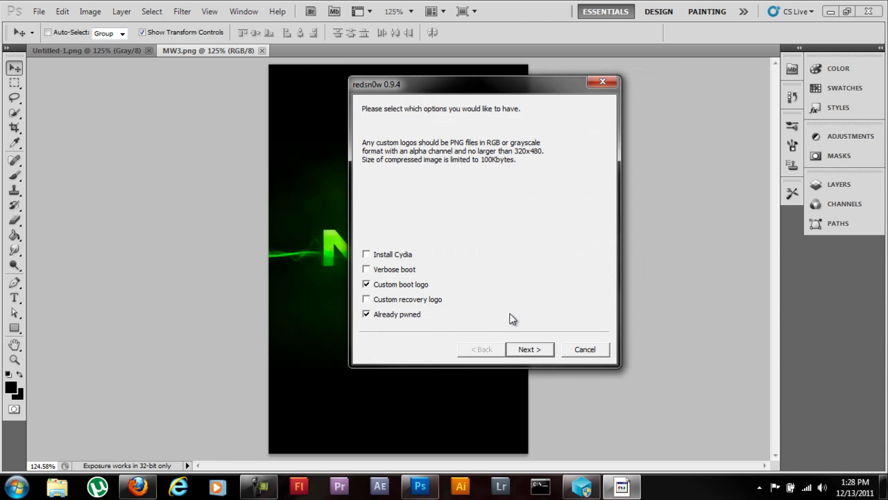
- Try a1400by1050.png as the boot logo and dismiss the too-large error
click(423, 286)
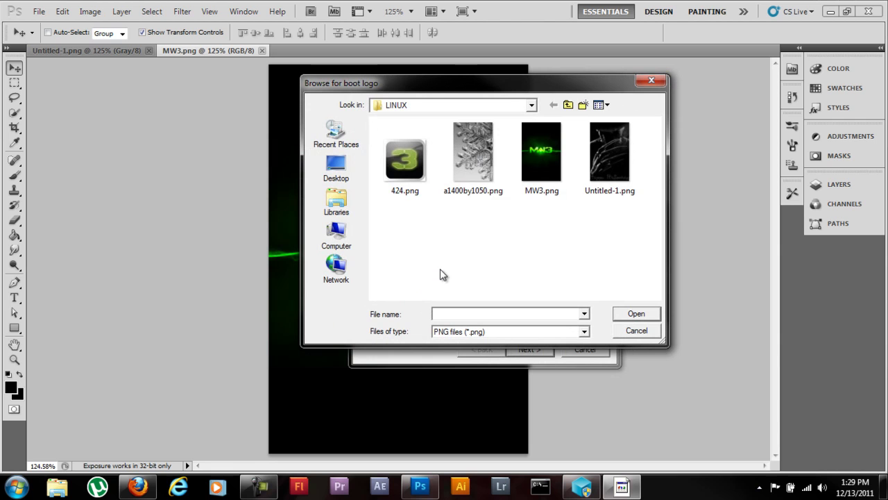
click(467, 146)
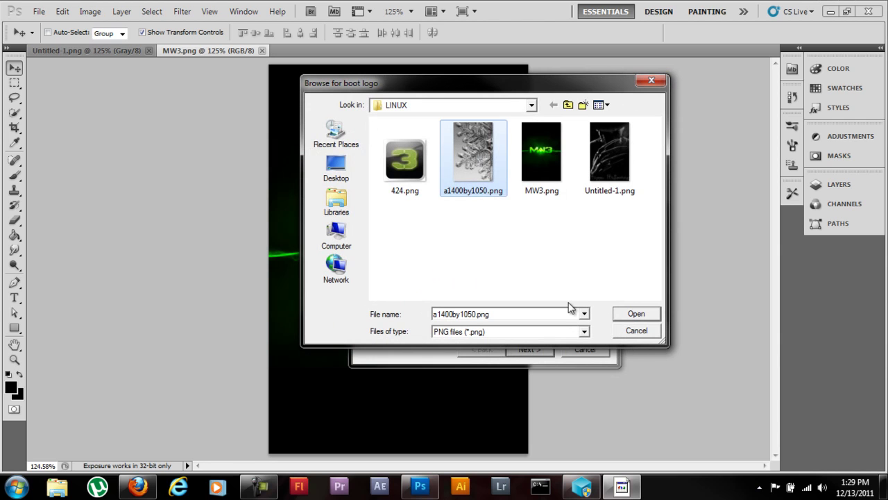
click(615, 314)
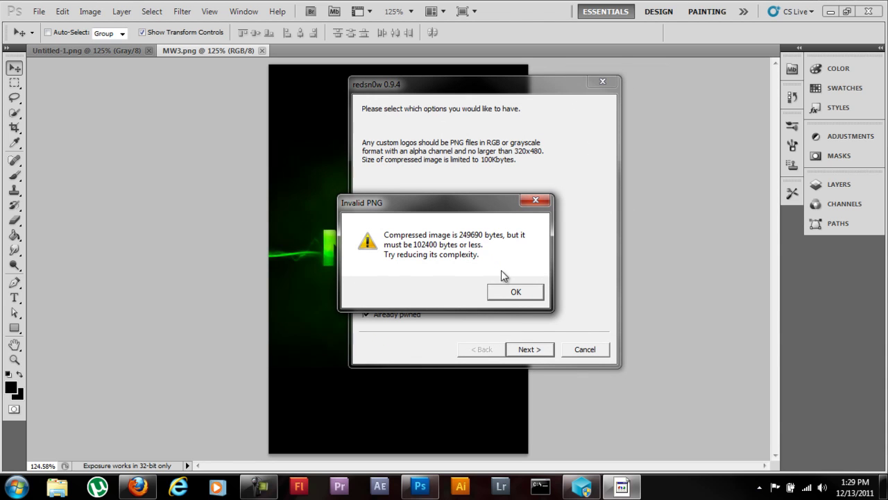
click(506, 289)
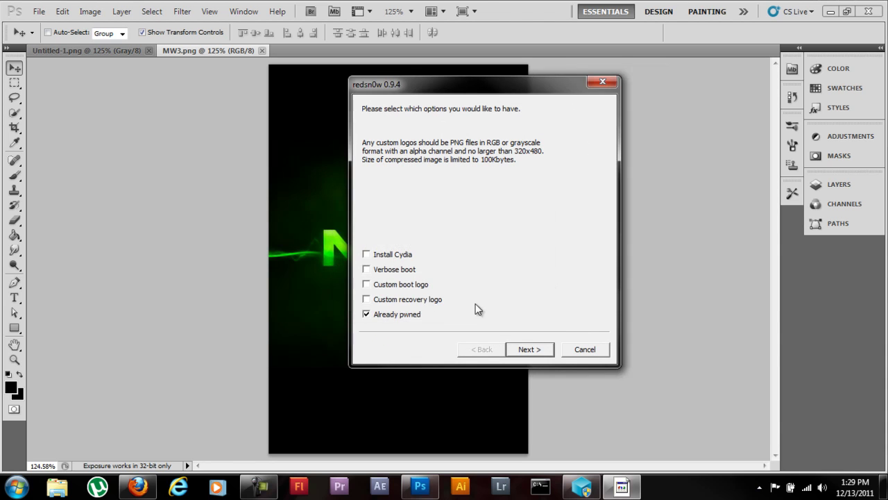
- Re-enable Custom boot logo and load MW3.png again
click(413, 284)
click(534, 174)
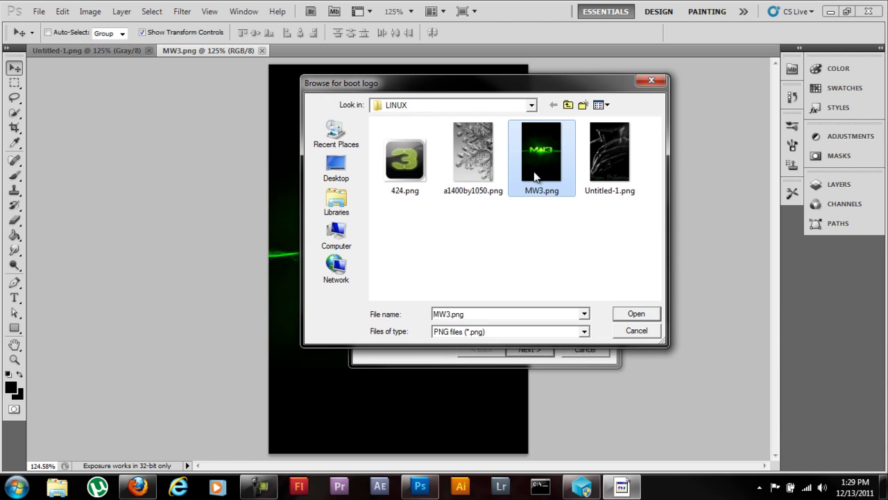
click(637, 314)
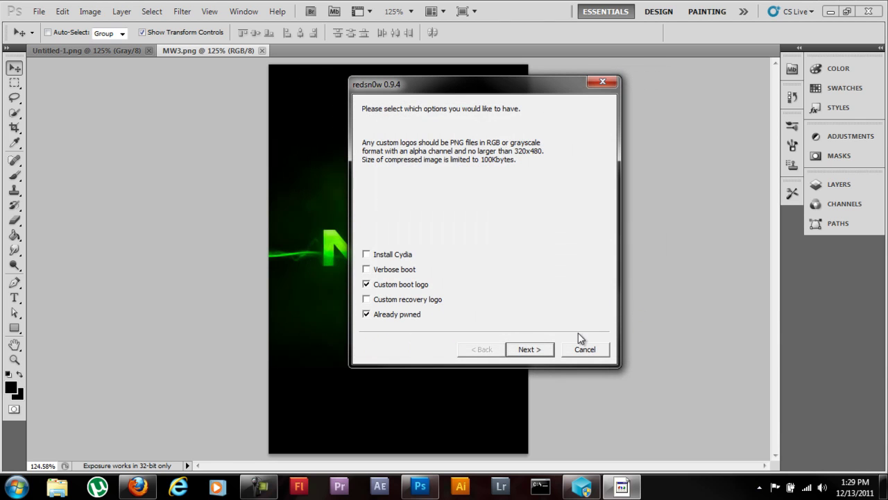
- Advance redsn0w to the Recovery Mode connection instructions, briefly checking the hidden tray icons
click(520, 349)
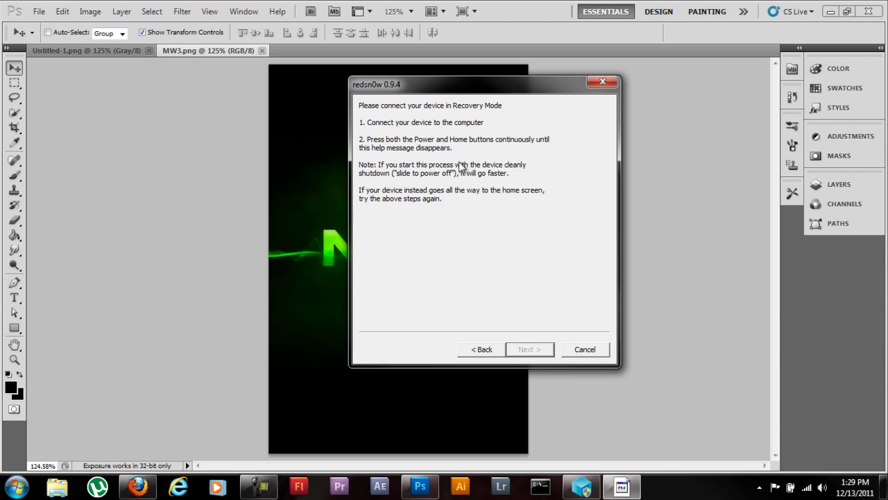
click(759, 487)
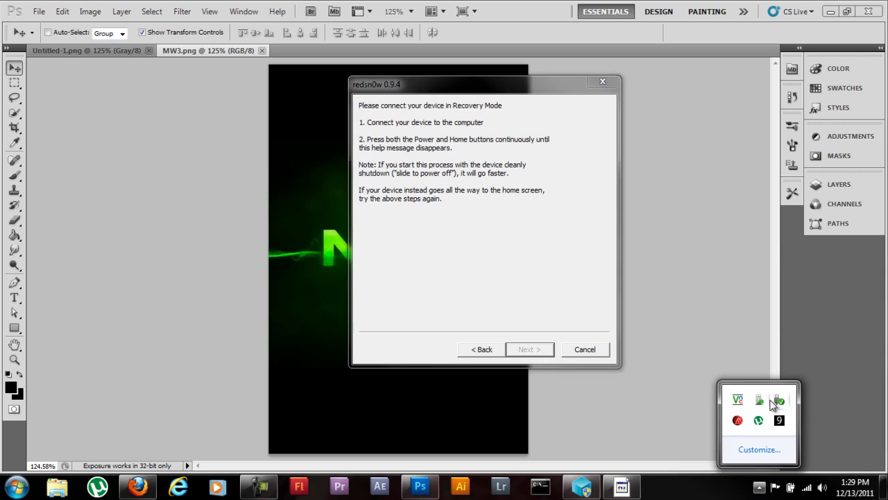
click(828, 345)
click(622, 486)
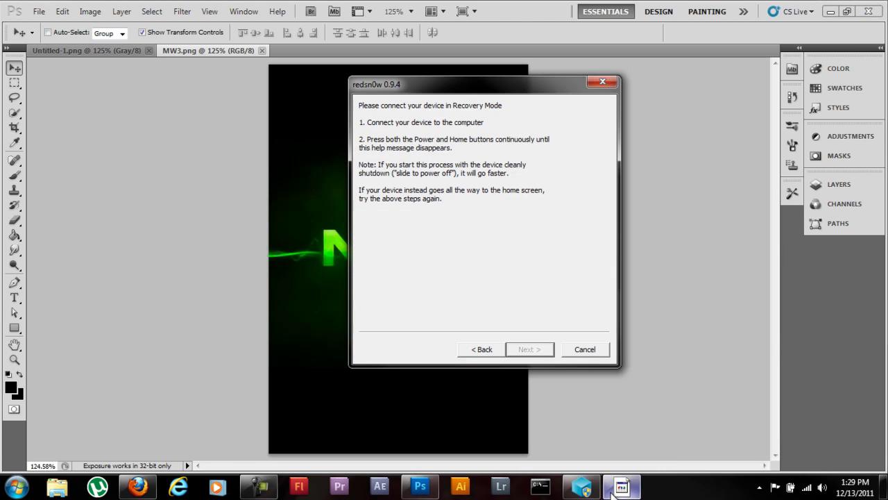